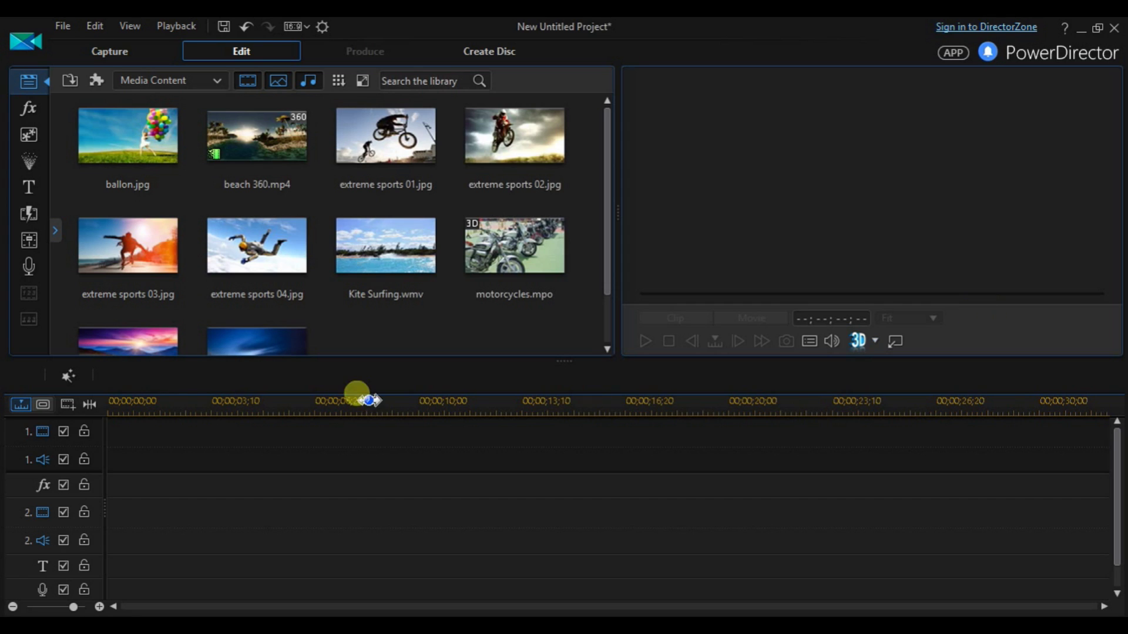
Add Kite Surfing.wmv to track 1, shift it later, then return it to the start
{"action": "mouse_move", "coordinate": [417, 247]}
{"action": "left_mouse_down"}
{"action": "mouse_move", "coordinate": [362, 403]}
{"action": "mouse_move", "coordinate": [123, 455]}
{"action": "left_mouse_up"}
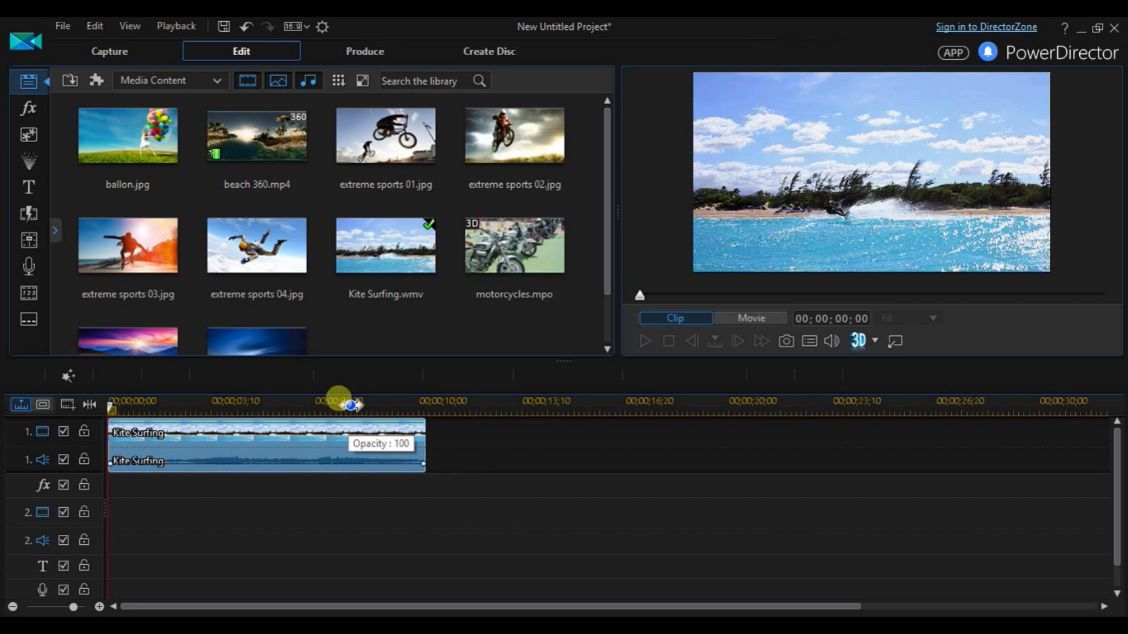
{"action": "left_click_drag", "start_coordinate": [346, 403], "coordinate": [470, 442]}
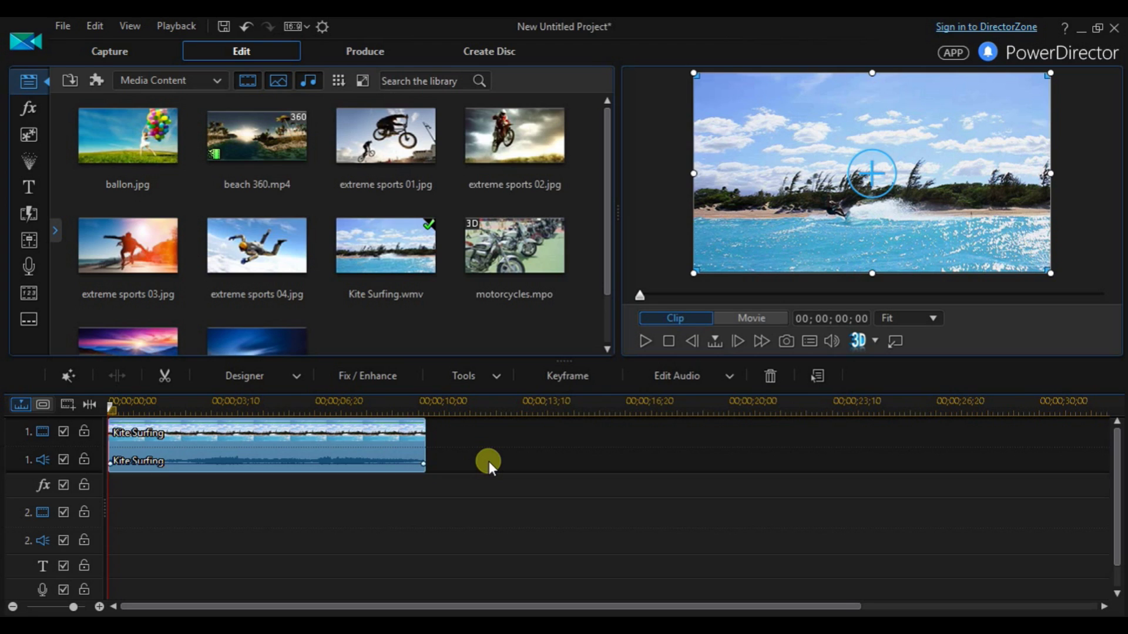
{"action": "mouse_move", "coordinate": [213, 448]}
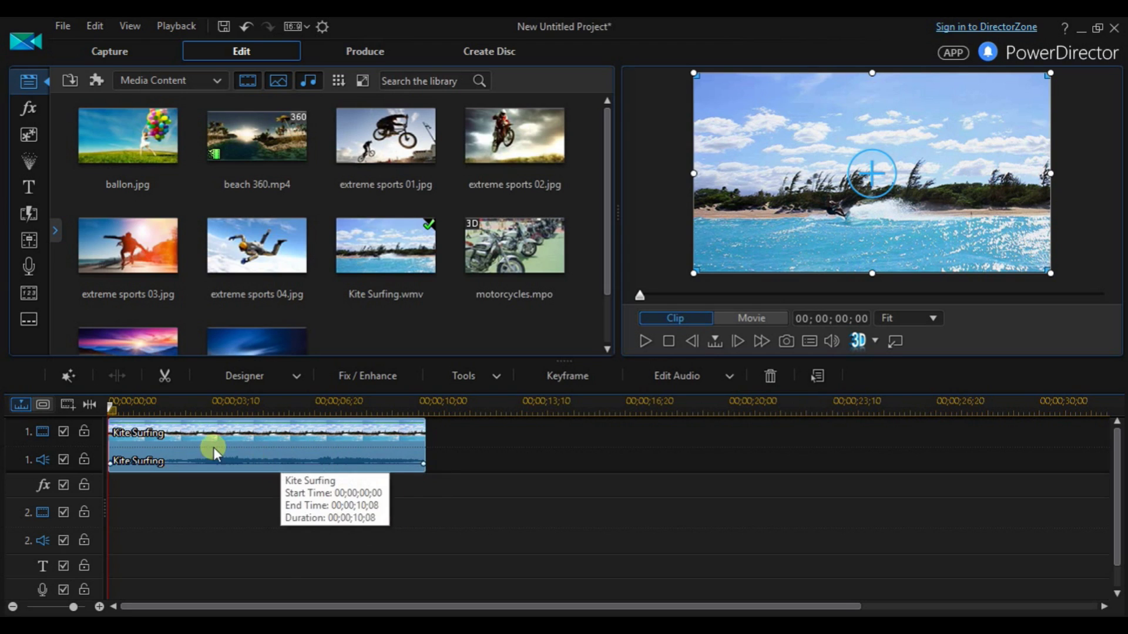
{"action": "left_click_drag", "start_coordinate": [255, 432], "coordinate": [692, 450]}
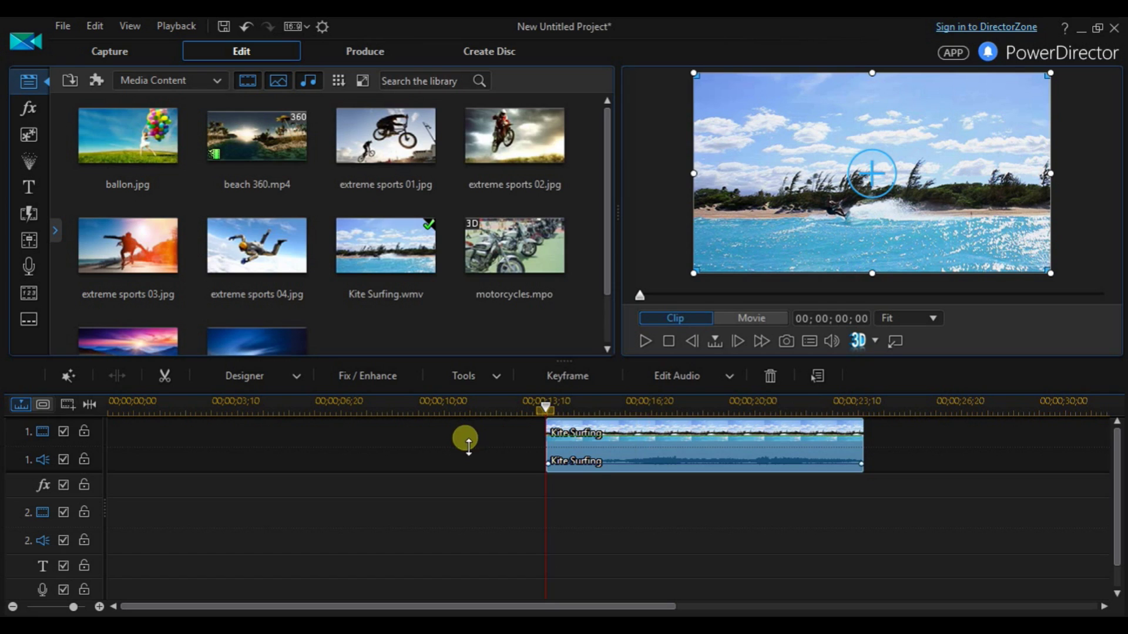
{"action": "mouse_move", "coordinate": [728, 434]}
{"action": "left_mouse_down"}
{"action": "mouse_move", "coordinate": [714, 446]}
{"action": "mouse_move", "coordinate": [255, 484]}
{"action": "left_mouse_up"}
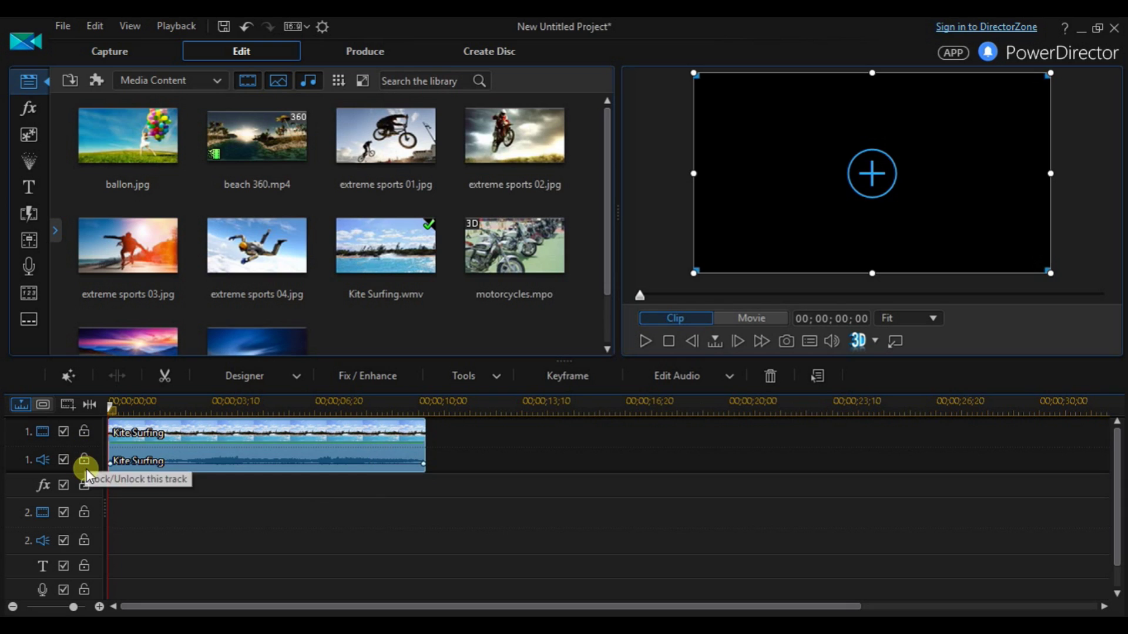
Lock video track 1, leaving the Kite Surfing audio track unlocked
{"action": "left_click", "coordinate": [82, 435]}
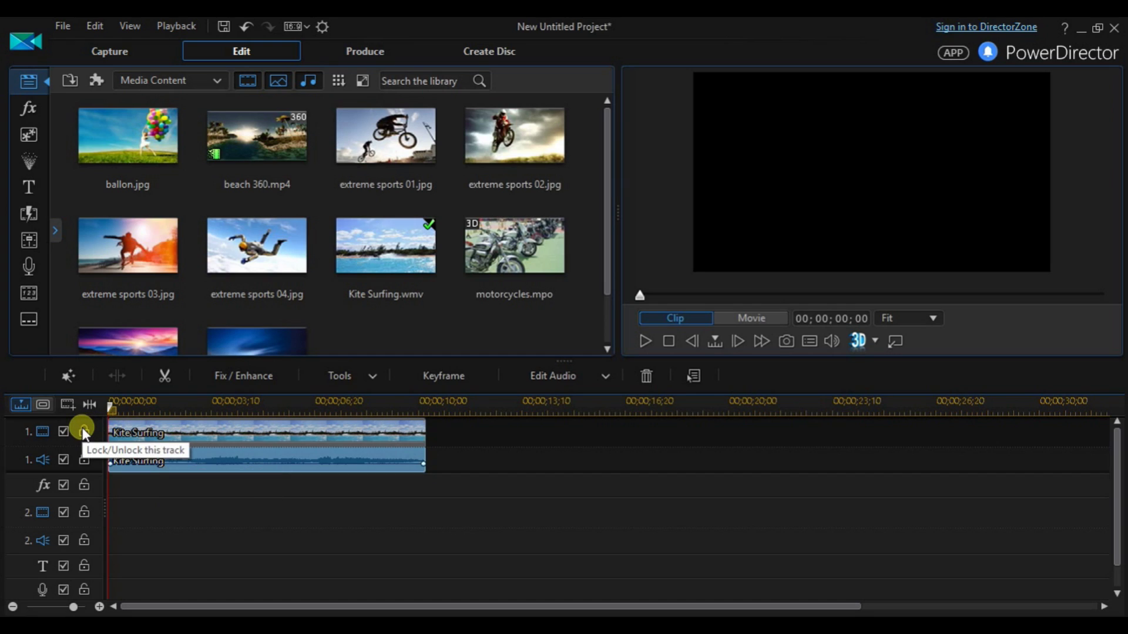
{"action": "left_click", "coordinate": [83, 433]}
{"action": "mouse_move", "coordinate": [174, 462]}
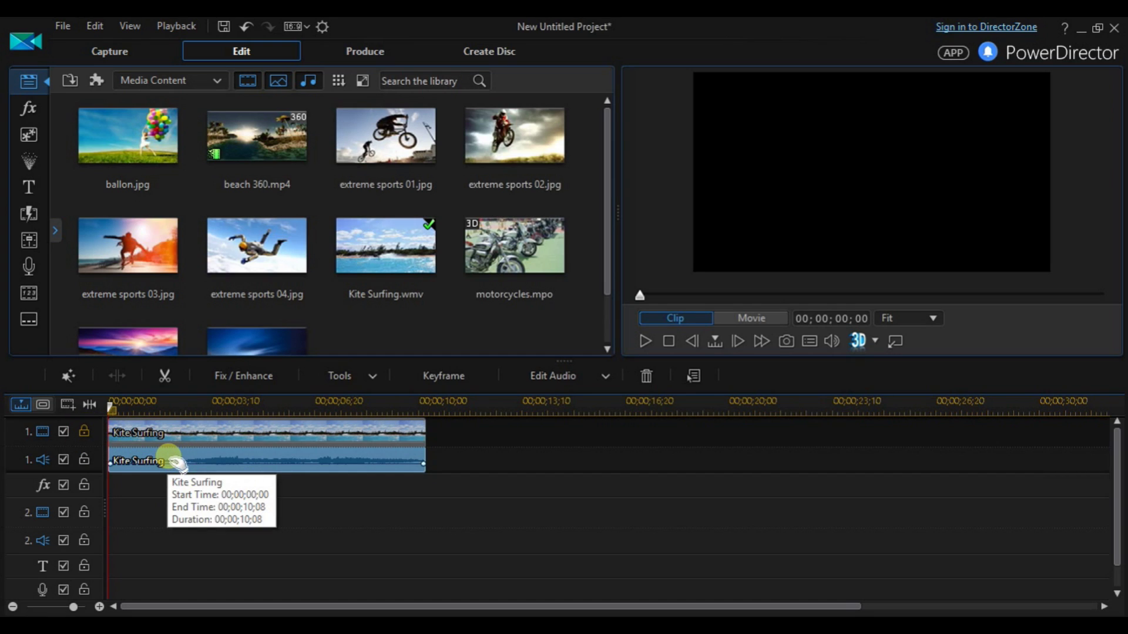
Slide the Kite Surfing audio clip right to start near 00;00;13;28
{"action": "left_click_drag", "start_coordinate": [176, 462], "coordinate": [609, 475]}
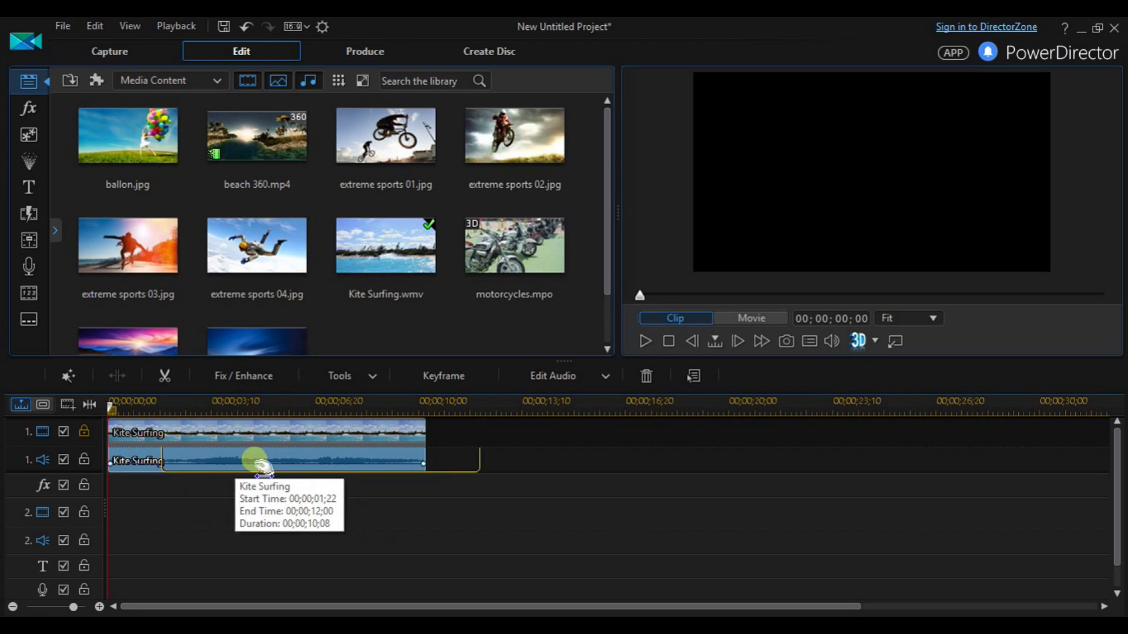